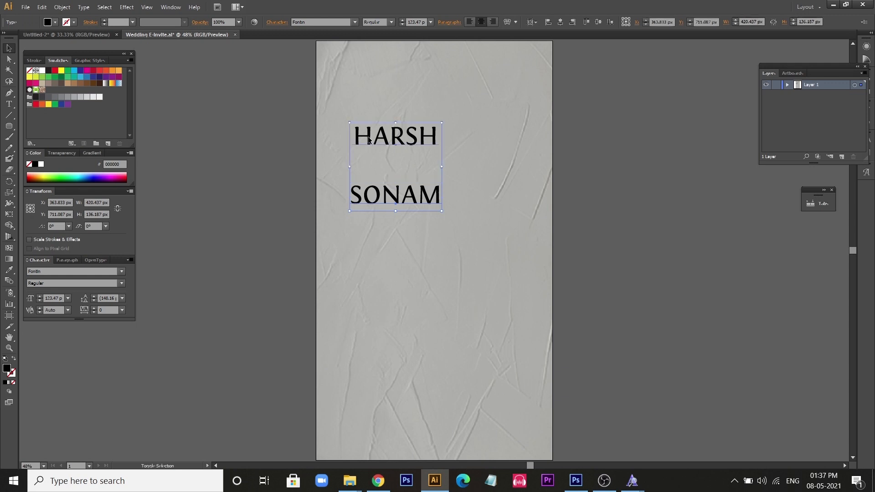
Duplicate the upper name between the two names, change the copy to "&" and set its font to Great Vibes.
{"action": "left_click", "coordinate": [318, 182]}
{"action": "left_click", "coordinate": [519, 184]}
{"action": "left_click_drag", "start_coordinate": [389, 139], "coordinate": [386, 171]}
{"action": "double_click", "coordinate": [386, 171]}
{"action": "key", "text": "ctrl+a"}
{"action": "type", "text": "&"}
{"action": "key", "text": "ctrl+a"}
{"action": "left_click", "coordinate": [333, 23]}
{"action": "type", "text": "Great Vibes"}
{"action": "key", "text": "Return"}
Adjust the vertical spacing between the upper name, the ampersand and the lower name.
{"action": "left_click", "coordinate": [9, 48]}
{"action": "left_click", "coordinate": [399, 142]}
{"action": "key", "text": "Down"}
{"action": "key", "text": "Down"}
{"action": "key", "text": "Down"}
{"action": "left_click", "coordinate": [401, 197]}
{"action": "left_click", "coordinate": [400, 146]}
{"action": "left_click", "coordinate": [392, 171]}
{"action": "left_click", "coordinate": [399, 144]}
{"action": "key", "text": "Up"}
{"action": "key", "text": "Up"}
{"action": "key", "text": "Up"}
{"action": "key", "text": "Up"}
{"action": "key", "text": "Up"}
{"action": "key", "text": "Up"}
{"action": "key", "text": "Up"}
{"action": "left_click", "coordinate": [318, 168]}
Enlarge both names and the ampersand together, move them toward the artboard's centre and group them.
{"action": "left_click", "coordinate": [397, 142]}
{"action": "left_click", "coordinate": [394, 170], "text": "shift"}
{"action": "left_click", "coordinate": [391, 195], "text": "shift"}
{"action": "left_click_drag", "start_coordinate": [440, 124], "coordinate": [449, 117]}
{"action": "left_click_drag", "start_coordinate": [389, 172], "coordinate": [426, 219]}
{"action": "key", "text": "ctrl+g"}
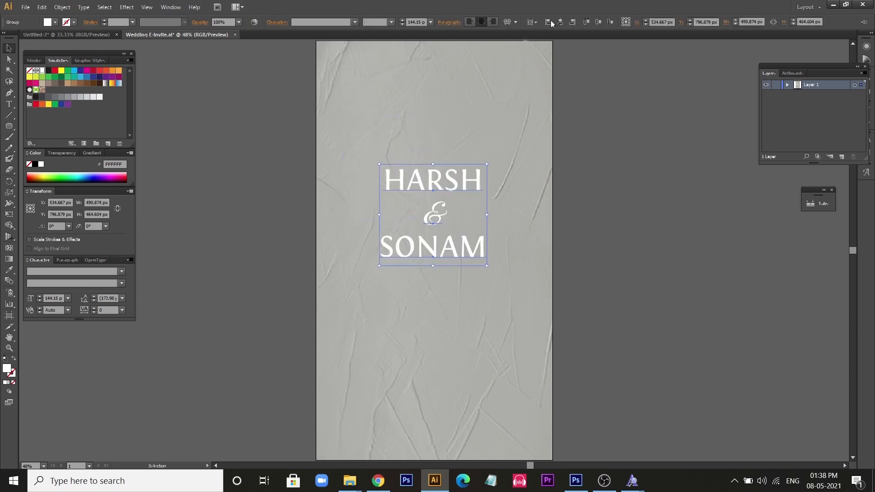
Centre the names group horizontally on the artboard and move it to the upper part of the invitation.
{"action": "left_click", "coordinate": [541, 22]}
{"action": "left_click", "coordinate": [594, 127]}
{"action": "left_click_drag", "start_coordinate": [433, 181], "coordinate": [429, 131]}
Add the text line "are getting engaged" below the couple's names.
{"action": "left_click", "coordinate": [610, 178]}
{"action": "key", "text": "t"}
{"action": "left_click", "coordinate": [391, 252]}
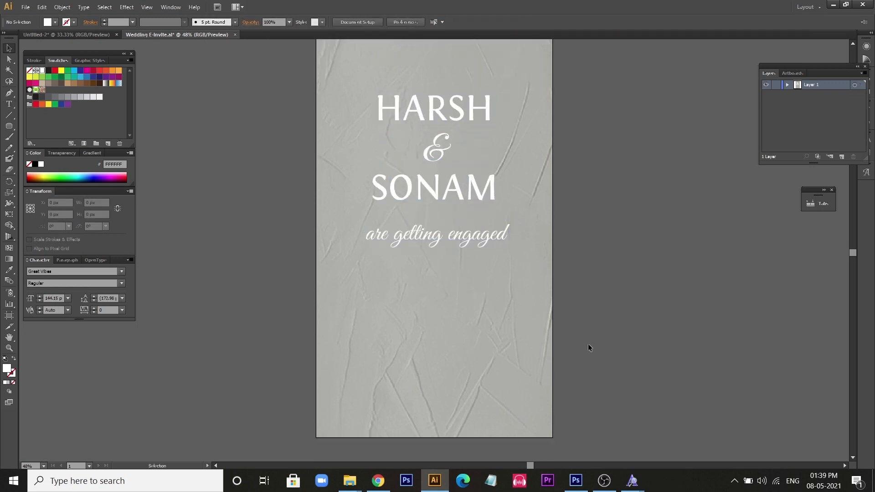
Add the text "SATURDAY" in Fontin at 101 pt below the "are getting engaged" line.
{"action": "key", "text": "t"}
{"action": "left_click", "coordinate": [405, 306]}
{"action": "left_click", "coordinate": [304, 22]}
{"action": "type", "text": "Fontin"}
{"action": "key", "text": "Return"}
{"action": "double_click", "coordinate": [411, 23]}
{"action": "type", "text": "101"}
{"action": "key", "text": "Return"}
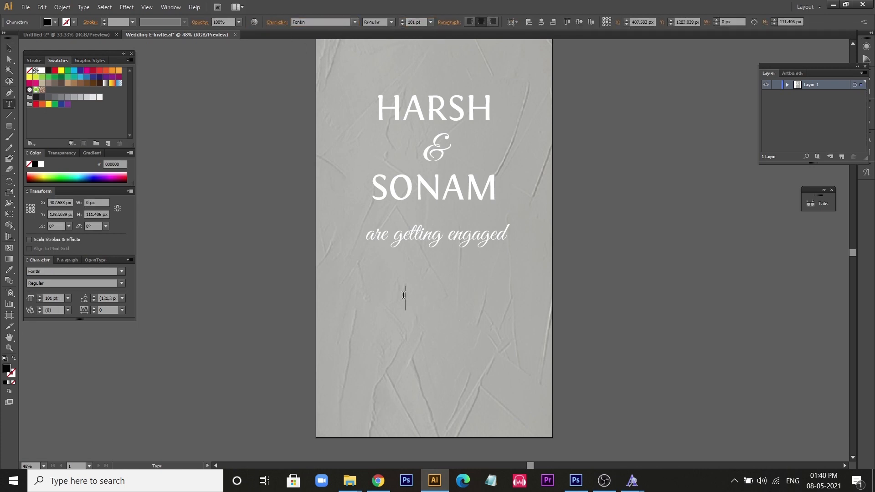
{"action": "type", "text": "SATURDAY"}
{"action": "left_click", "coordinate": [9, 48]}
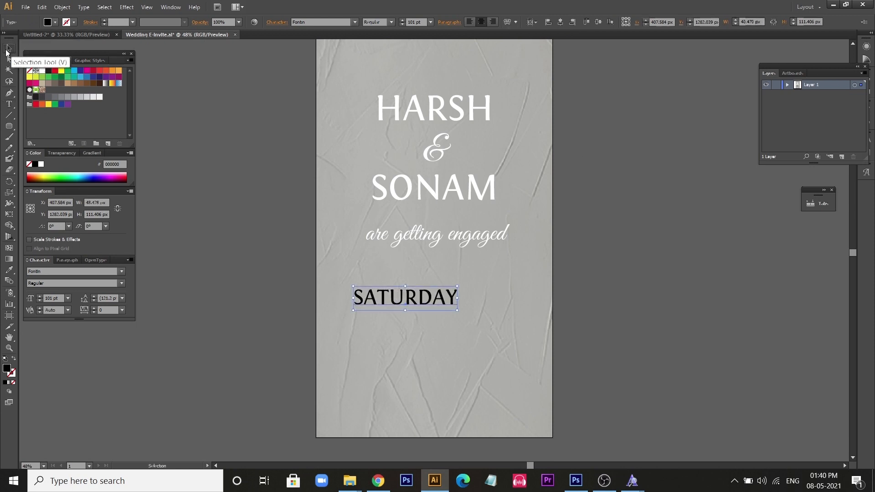
Sample the lower name's white colour onto SATURDAY and scale the word down to about 78 pt.
{"action": "key", "text": "i"}
{"action": "left_click", "coordinate": [383, 187]}
{"action": "left_click", "coordinate": [8, 48]}
{"action": "left_click_drag", "start_coordinate": [494, 273], "coordinate": [451, 282]}
Duplicate SATURDAY directly below, change the copy to "08.10.21" and set its tracking to 52.
{"action": "left_click_drag", "start_coordinate": [432, 294], "coordinate": [436, 336]}
{"action": "double_click", "coordinate": [436, 337]}
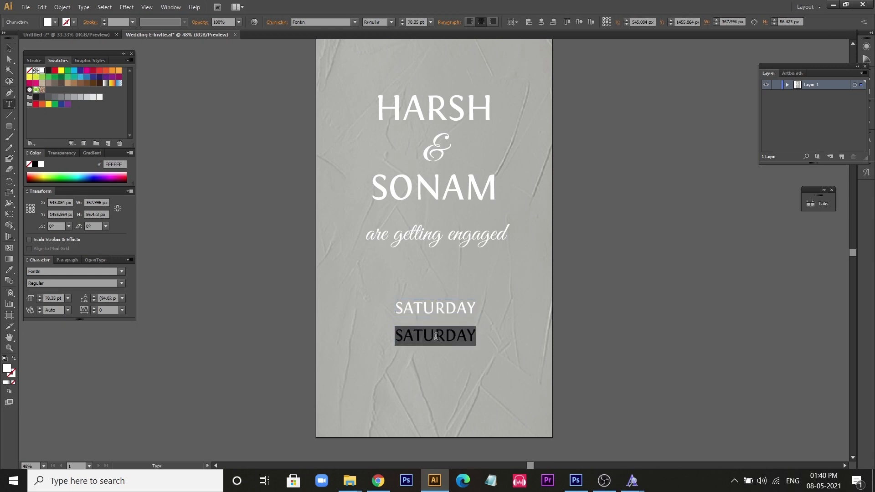
{"action": "type", "text": "08.10.21"}
{"action": "key", "text": "ctrl+a"}
{"action": "double_click", "coordinate": [107, 310]}
{"action": "type", "text": "40"}
{"action": "key", "text": "Return"}
{"action": "type", "text": "52"}
{"action": "key", "text": "Return"}
Add a smaller text block below the date reading "AT THR NSCI, WORLI,MUMBAI".
{"action": "left_click", "coordinate": [9, 48]}
{"action": "left_click_drag", "start_coordinate": [470, 349], "coordinate": [439, 368]}
{"action": "left_click", "coordinate": [619, 326]}
{"action": "left_click", "coordinate": [599, 324]}
{"action": "left_click", "coordinate": [444, 334]}
{"action": "left_click", "coordinate": [444, 310]}
{"action": "double_click", "coordinate": [438, 367]}
{"action": "type", "text": "AT"}
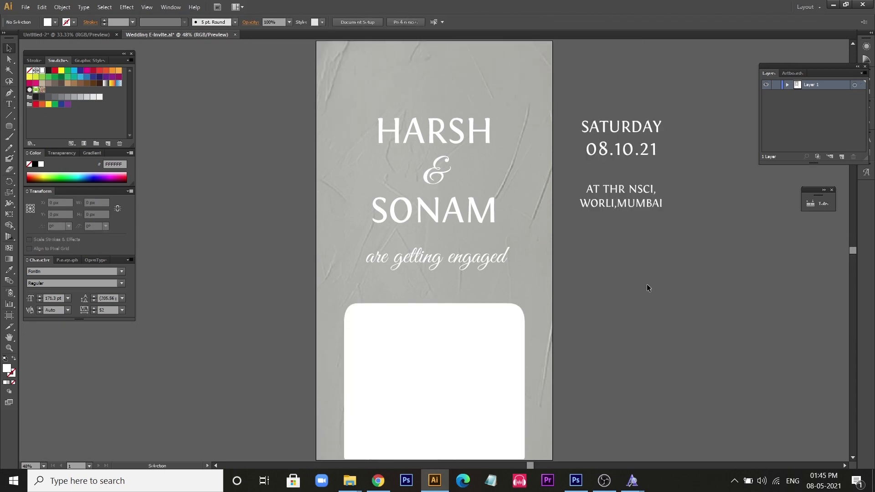
Widen the white rounded panel at the bottom of the invitation on both sides and raise its upper edge slightly.
{"action": "scroll", "coordinate": [648, 287], "scroll_direction": "down", "scroll_amount": 1}
{"action": "left_click", "coordinate": [478, 324]}
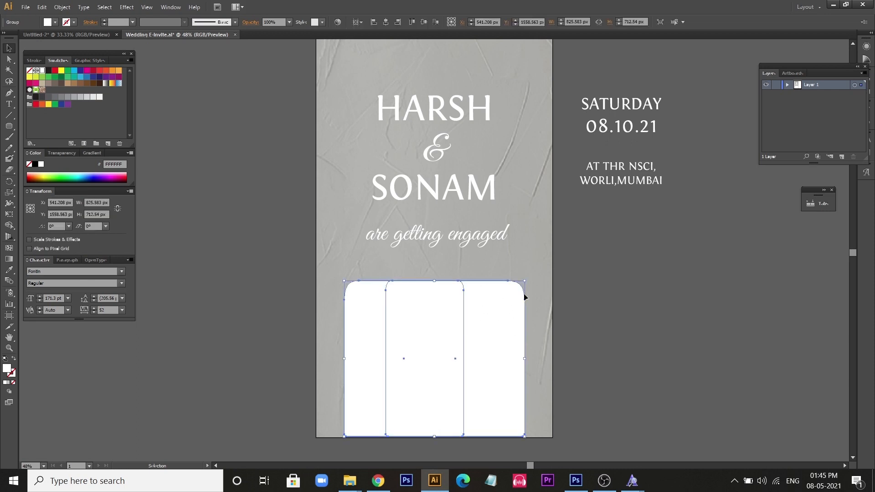
{"action": "left_click_drag", "start_coordinate": [525, 360], "coordinate": [533, 360]}
{"action": "left_click_drag", "start_coordinate": [435, 282], "coordinate": [435, 279]}
{"action": "left_click", "coordinate": [700, 270]}
{"action": "left_click", "coordinate": [437, 332]}
{"action": "left_click", "coordinate": [608, 262]}
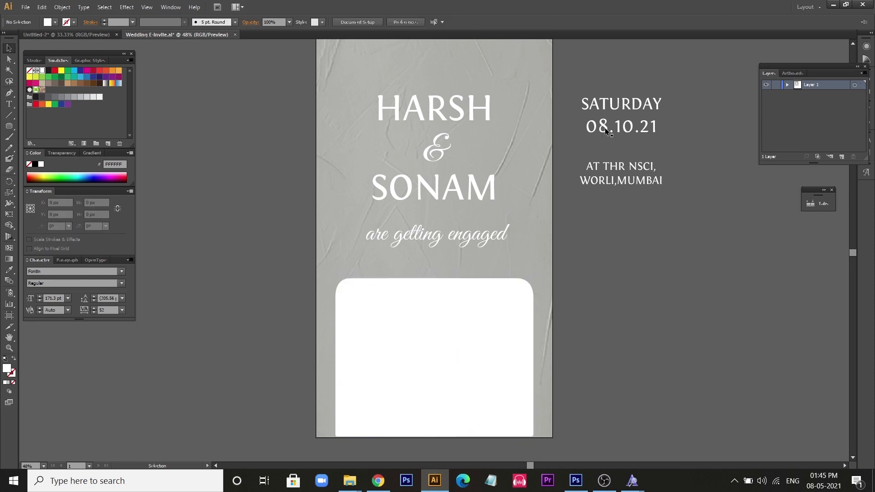
Recolour the day, date and venue texts with grey sampled from the background and move them onto the white panel.
{"action": "left_click", "coordinate": [609, 167]}
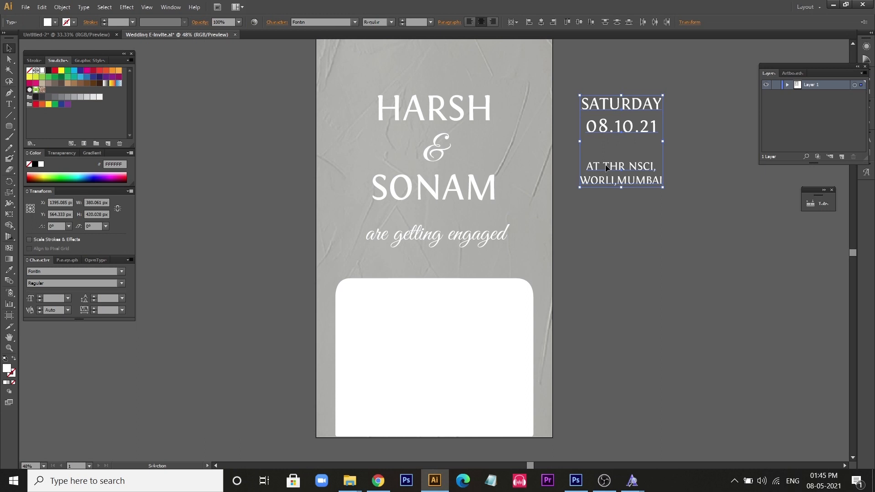
{"action": "key", "text": "i"}
{"action": "key", "text": "Caps_Lock"}
{"action": "left_click", "coordinate": [333, 69]}
{"action": "left_click", "coordinate": [9, 47]}
{"action": "left_click", "coordinate": [620, 127]}
{"action": "left_click_drag", "start_coordinate": [619, 127], "coordinate": [436, 335]}
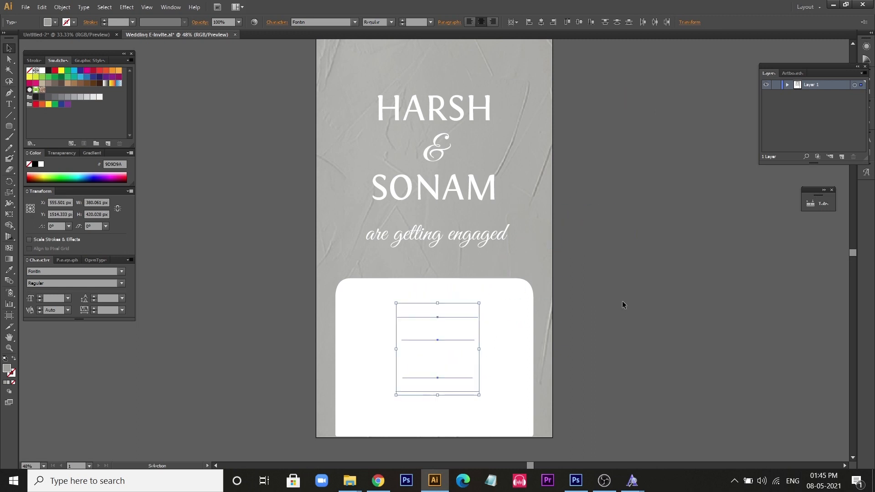
{"action": "left_click", "coordinate": [622, 301]}
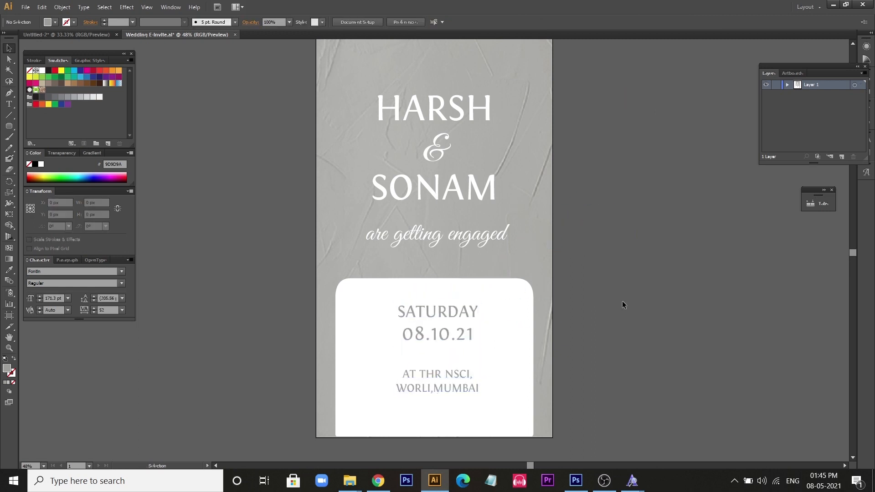
Scale down the day, date and venue texts on the white panel and move SATURDAY up slightly.
{"action": "left_click", "coordinate": [457, 337]}
{"action": "left_click", "coordinate": [456, 313], "text": "shift"}
{"action": "left_click", "coordinate": [461, 374], "text": "shift"}
{"action": "left_click", "coordinate": [602, 331]}
{"action": "left_click", "coordinate": [441, 317]}
{"action": "left_click_drag", "start_coordinate": [441, 317], "coordinate": [441, 314]}
{"action": "left_click", "coordinate": [541, 352]}
Draw a thin grey rectangle about 442 px wide and 3 px high as a divider between SATURDAY and the date.
{"action": "scroll", "coordinate": [437, 336], "scroll_direction": "up", "scroll_amount": 2}
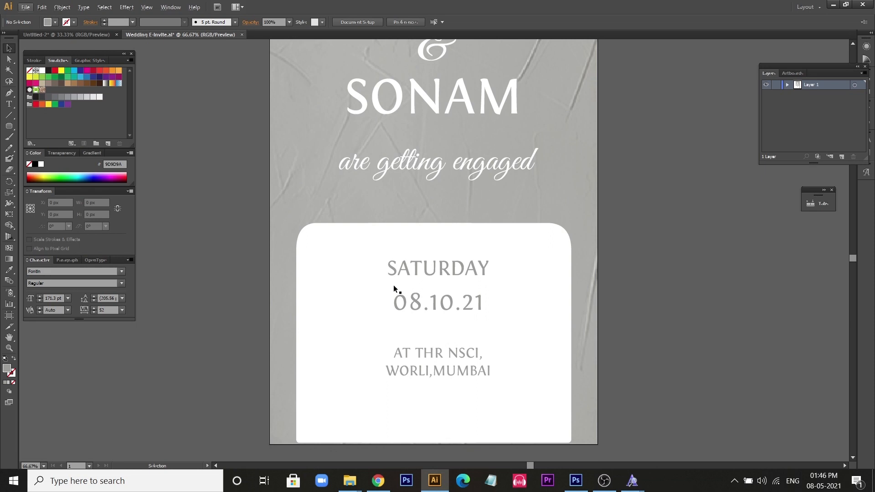
{"action": "key", "text": "m"}
{"action": "left_click_drag", "start_coordinate": [371, 284], "coordinate": [507, 285]}
{"action": "key", "text": "v"}
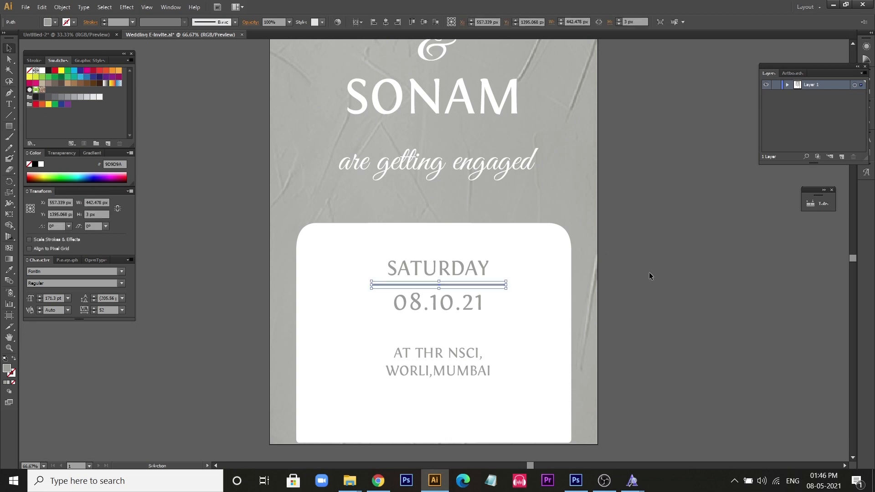
{"action": "left_click", "coordinate": [651, 274]}
{"action": "left_click", "coordinate": [456, 285]}
{"action": "left_click", "coordinate": [703, 289]}
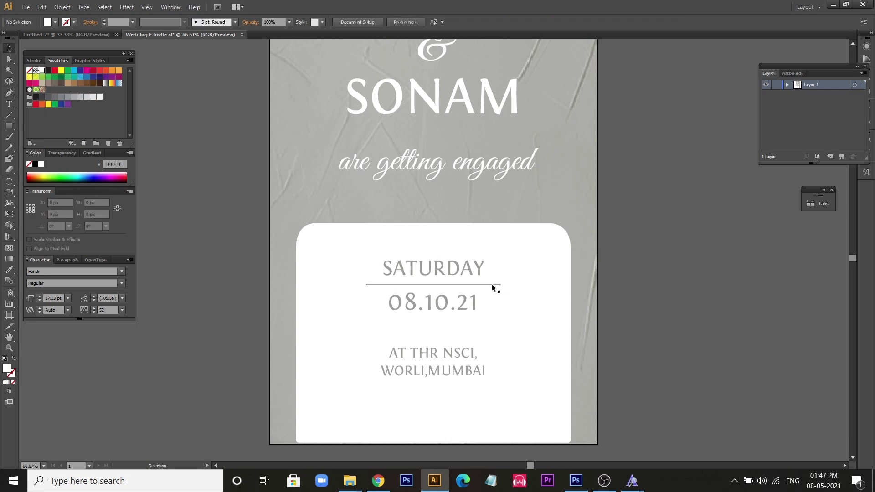
Duplicate the divider line straight down to just below the date.
{"action": "left_click", "coordinate": [492, 285]}
{"action": "left_click_drag", "start_coordinate": [476, 287], "coordinate": [474, 321]}
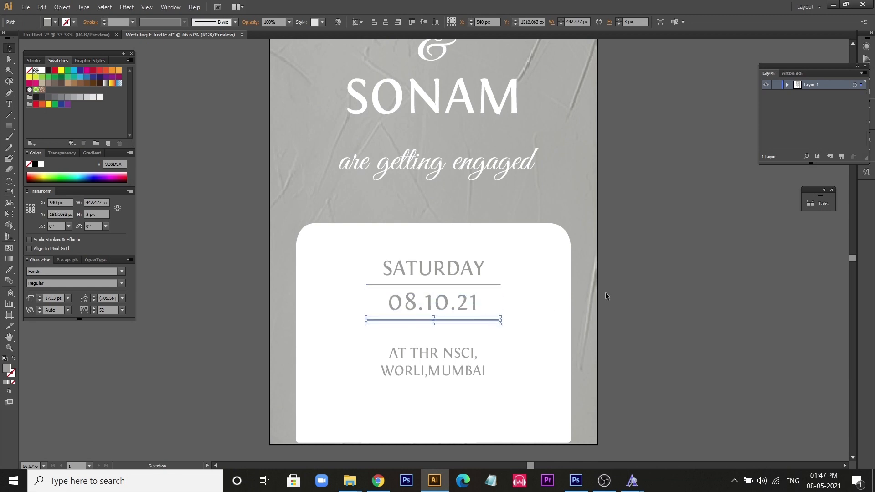
{"action": "left_click", "coordinate": [606, 296]}
Draw a grey dot about 28 px across to the right of the date and align it with the divider's right end.
{"action": "key", "text": "l"}
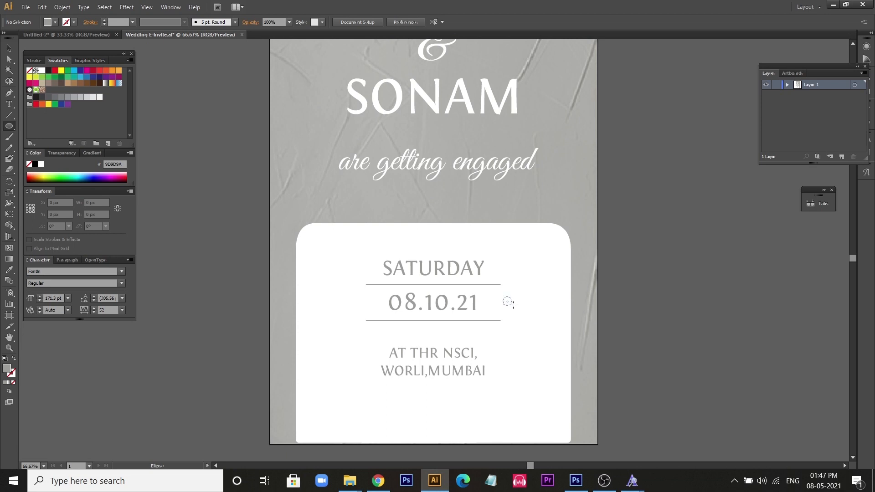
{"action": "left_click_drag", "start_coordinate": [508, 302], "coordinate": [512, 306]}
{"action": "key", "text": "v"}
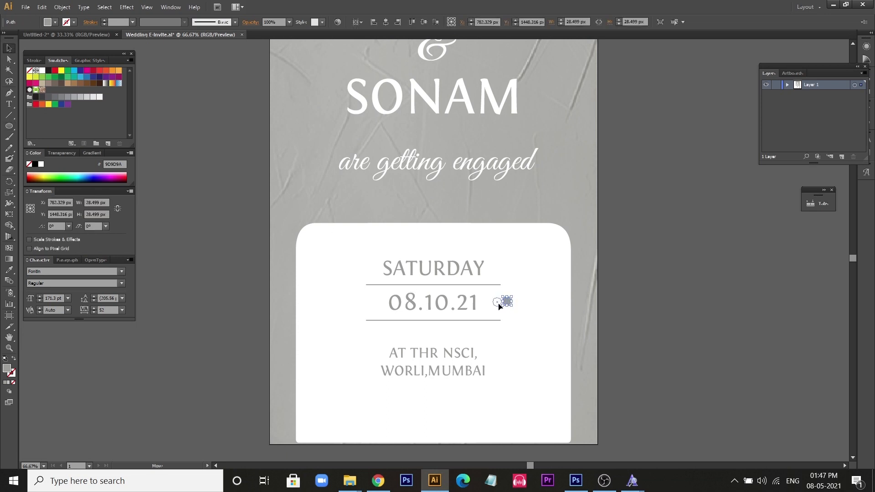
{"action": "left_click_drag", "start_coordinate": [492, 308], "coordinate": [494, 307]}
{"action": "left_click", "coordinate": [495, 285], "text": "shift"}
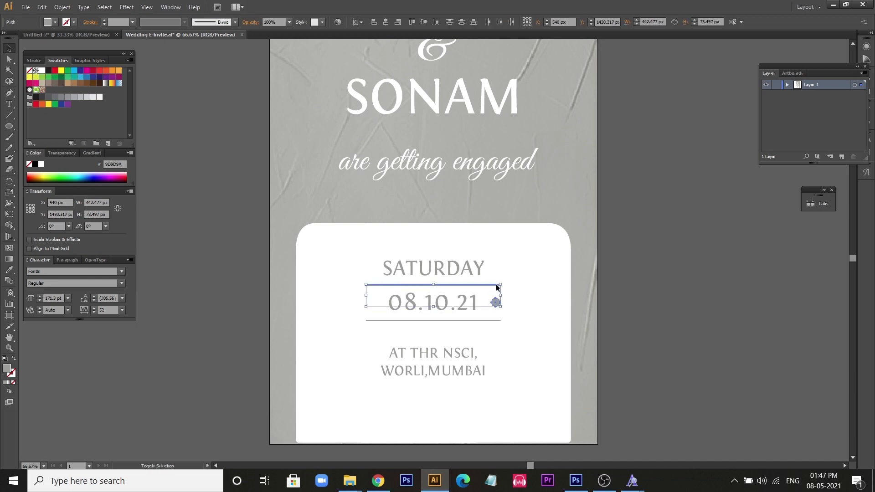
{"action": "left_click", "coordinate": [617, 325]}
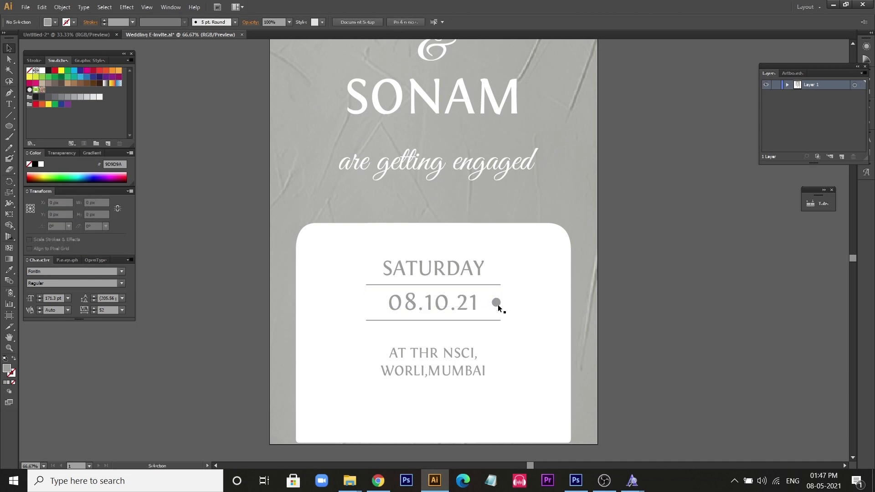
Duplicate the dot to the left of the date and align the copy with the divider's left end.
{"action": "left_click", "coordinate": [499, 304]}
{"action": "left_click_drag", "start_coordinate": [497, 305], "coordinate": [455, 305]}
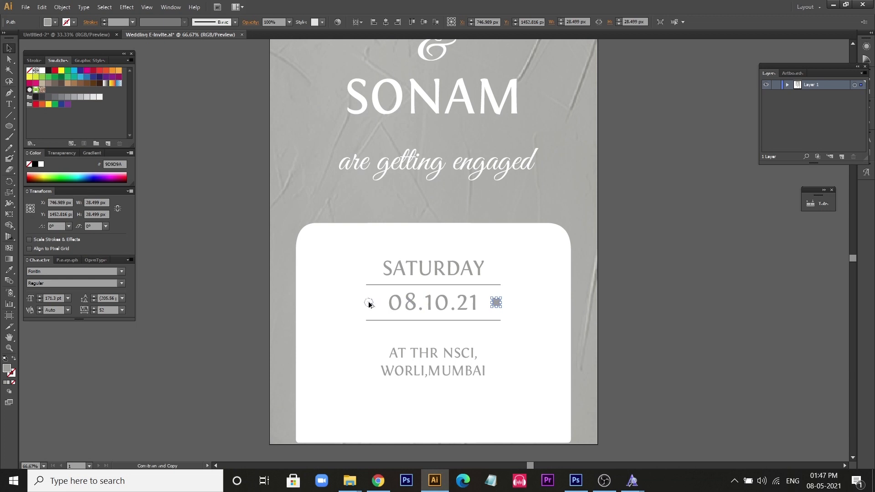
{"action": "left_click_drag", "start_coordinate": [375, 304], "coordinate": [375, 305]}
{"action": "left_click", "coordinate": [370, 286], "text": "shift"}
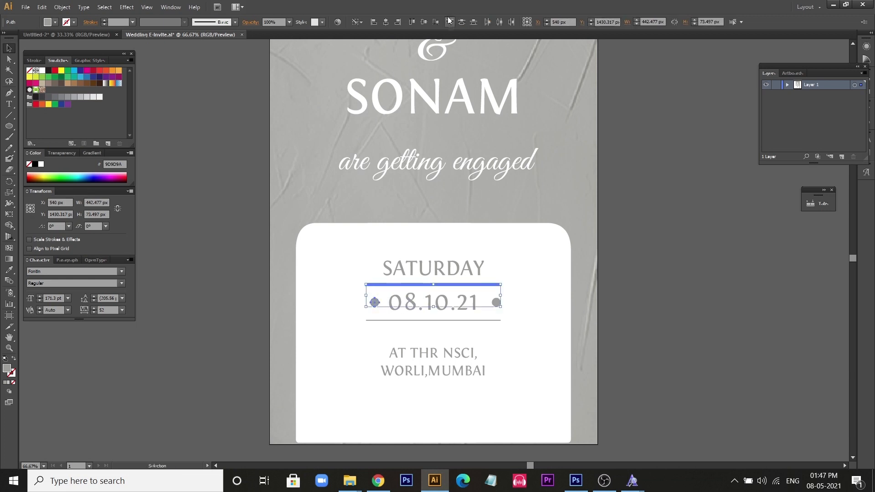
{"action": "left_click", "coordinate": [663, 240]}
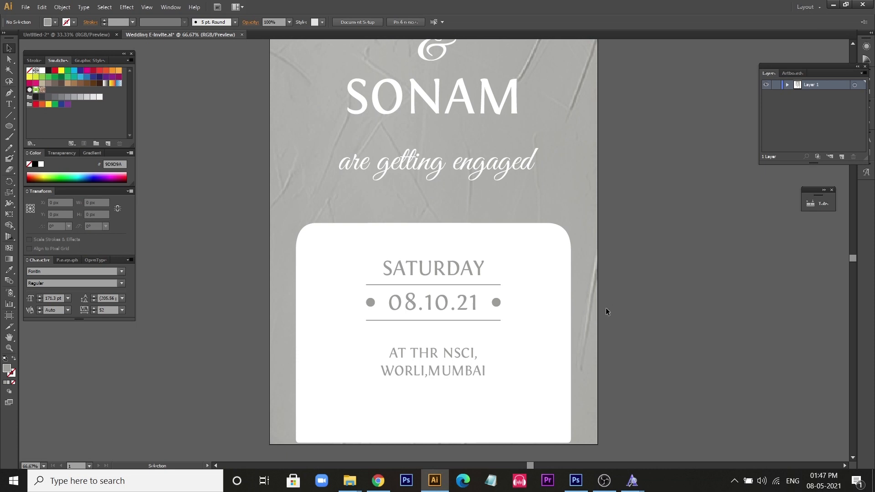
Move both divider lines slightly closer to the date.
{"action": "left_click", "coordinate": [469, 284]}
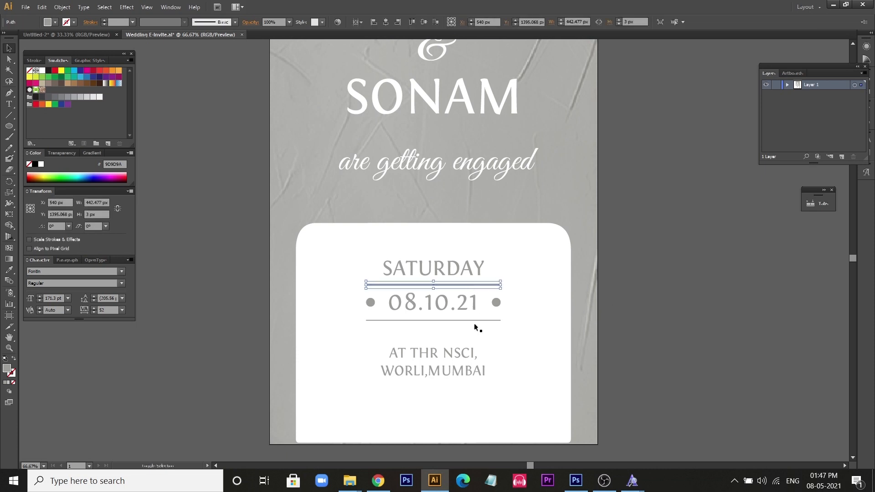
{"action": "left_click_drag", "start_coordinate": [484, 286], "coordinate": [485, 321]}
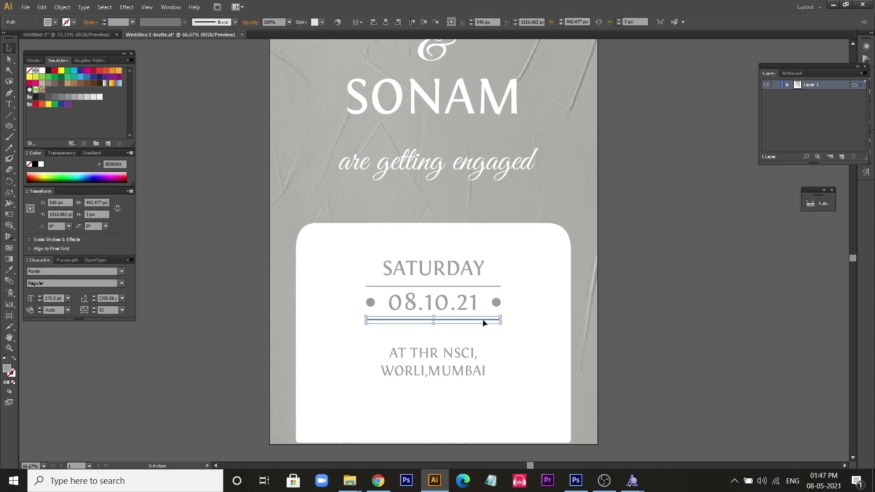
{"action": "left_click", "coordinate": [706, 333]}
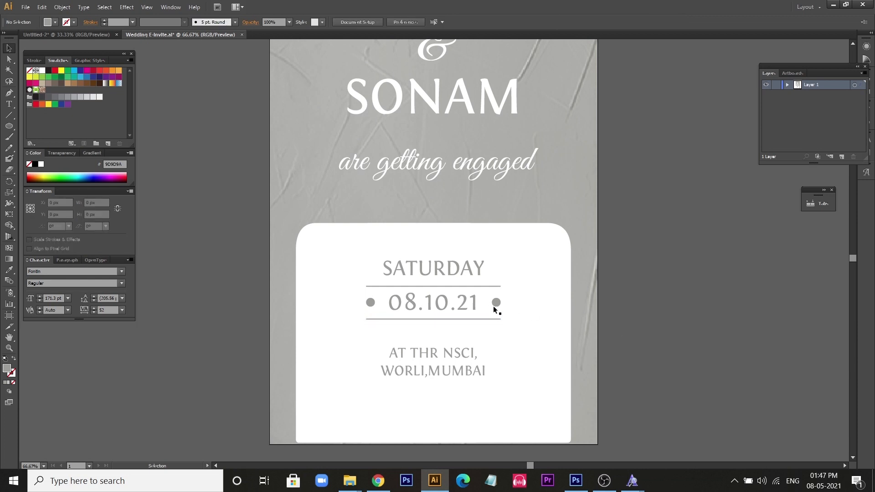
Nudge SATURDAY down slightly toward the upper divider line.
{"action": "left_click", "coordinate": [437, 269]}
{"action": "key", "text": "Down"}
{"action": "key", "text": "Down"}
{"action": "key", "text": "Down"}
{"action": "key", "text": "Down"}
{"action": "left_click", "coordinate": [642, 302]}
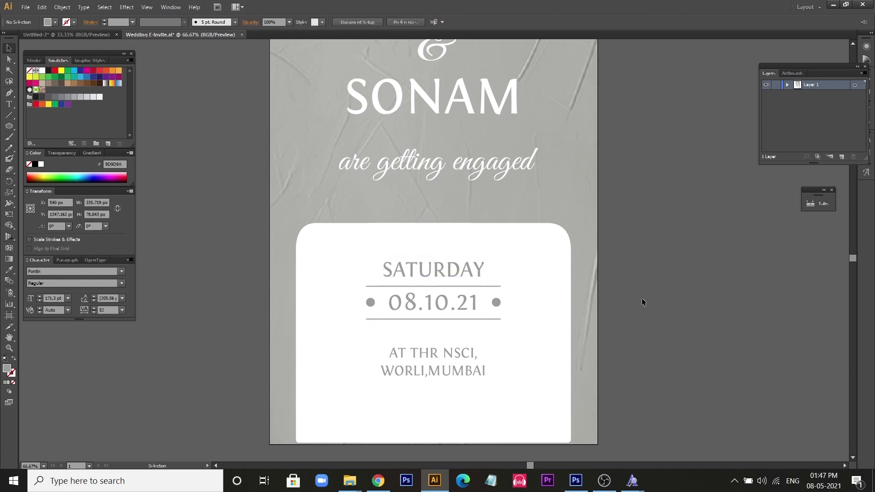
Scale down SATURDAY, the date, its dots and both divider lines together.
{"action": "left_click", "coordinate": [459, 277]}
{"action": "left_click", "coordinate": [459, 287], "text": "shift"}
{"action": "left_click", "coordinate": [465, 302], "text": "shift"}
{"action": "left_click", "coordinate": [407, 319], "text": "shift"}
{"action": "left_click_drag", "start_coordinate": [500, 319], "coordinate": [495, 317]}
{"action": "left_click", "coordinate": [526, 351]}
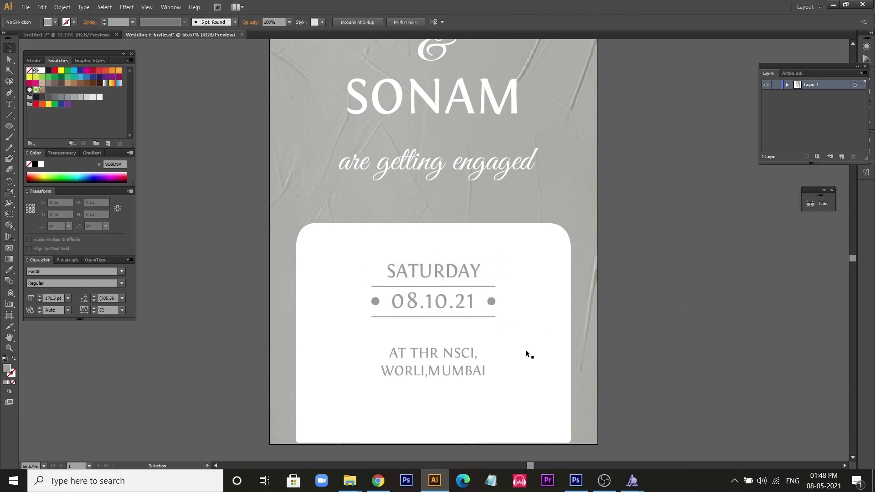
Scale down the venue text below the date block and fit the whole artboard in view.
{"action": "left_click", "coordinate": [458, 356]}
{"action": "left_click_drag", "start_coordinate": [487, 346], "coordinate": [479, 349]}
{"action": "left_click", "coordinate": [636, 264]}
{"action": "scroll", "coordinate": [635, 263], "scroll_direction": "down", "scroll_amount": 2}
{"action": "scroll", "coordinate": [635, 264], "scroll_direction": "up", "scroll_amount": 4}
{"action": "key", "text": "ctrl+0"}
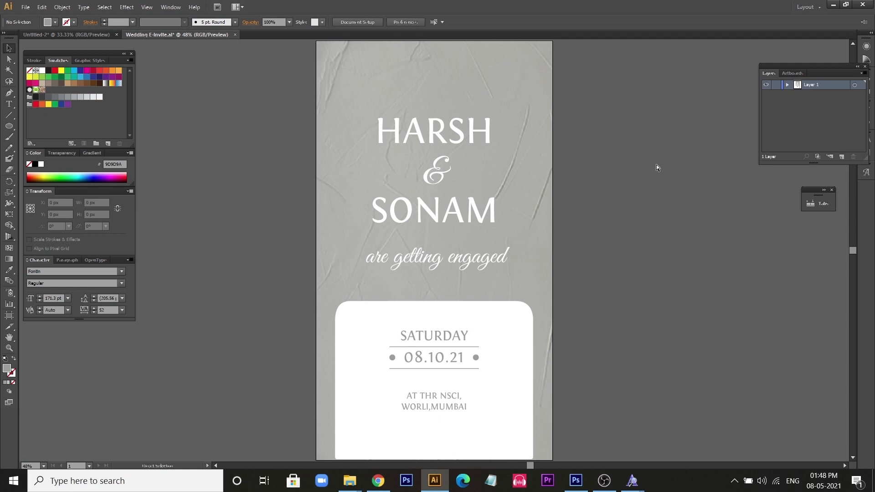
Paste the wedding rings graphic, place it small above the couple's names and centre it horizontally on the artboard.
{"action": "key", "text": "ctrl+v"}
{"action": "left_click_drag", "start_coordinate": [435, 248], "coordinate": [607, 130]}
{"action": "left_click_drag", "start_coordinate": [663, 92], "coordinate": [465, 76]}
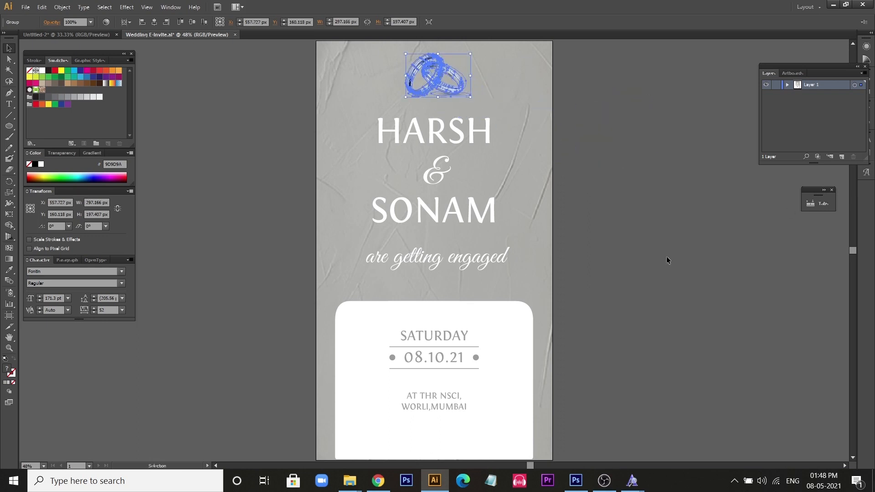
{"action": "left_click", "coordinate": [663, 272]}
{"action": "left_click", "coordinate": [441, 86]}
{"action": "left_click", "coordinate": [166, 21]}
{"action": "left_click", "coordinate": [674, 164]}
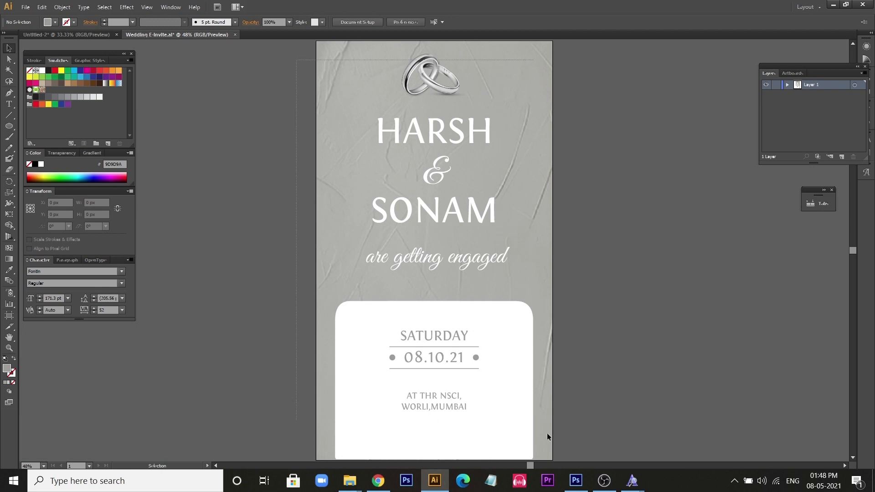
Try to centre all the invitation's elements horizontally in one go.
{"action": "key", "text": "ctrl+a"}
{"action": "left_click", "coordinate": [158, 22]}
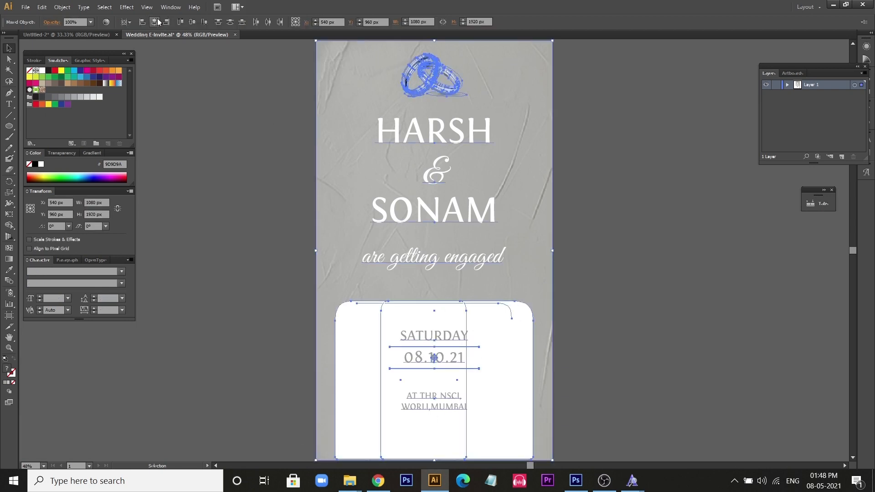
{"action": "left_click", "coordinate": [623, 253]}
{"action": "key", "text": "ctrl+z"}
Combine the date, its dots and divider lines into one group and centre all elements horizontally.
{"action": "left_click", "coordinate": [392, 357]}
{"action": "left_click", "coordinate": [411, 358], "text": "shift"}
{"action": "left_click", "coordinate": [475, 358], "text": "shift"}
{"action": "left_click", "coordinate": [471, 347], "text": "shift"}
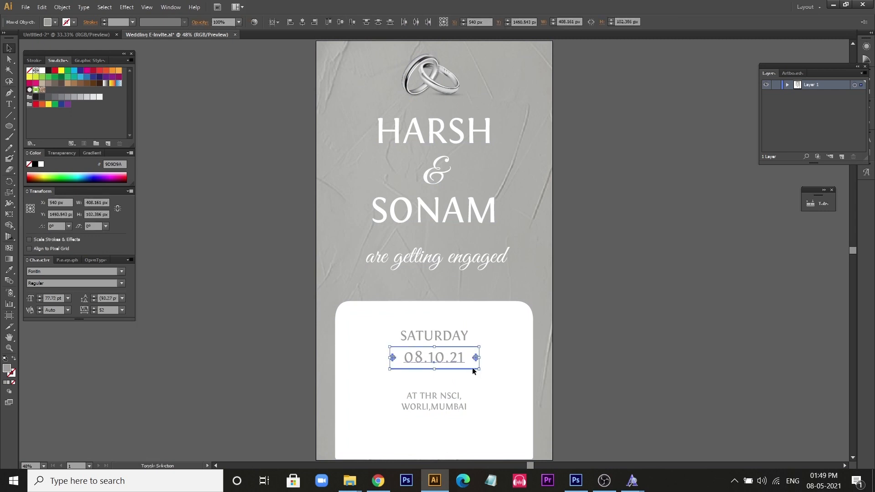
{"action": "key", "text": "ctrl+a"}
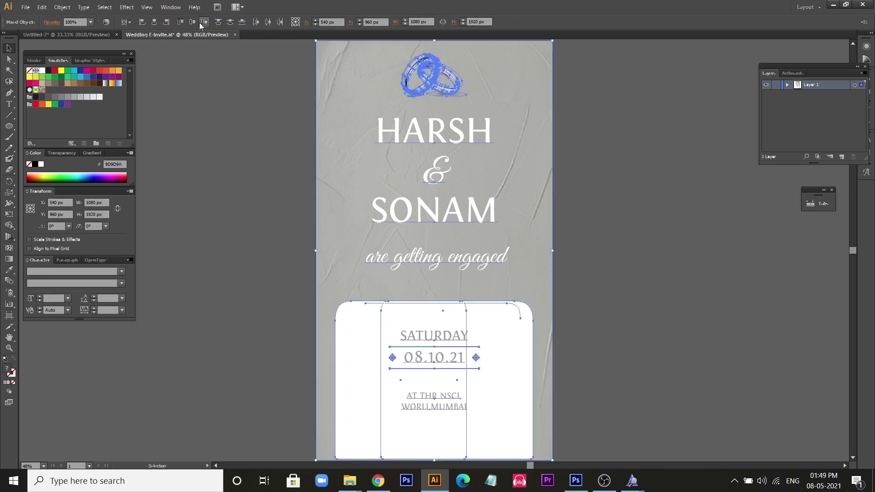
{"action": "left_click", "coordinate": [154, 22]}
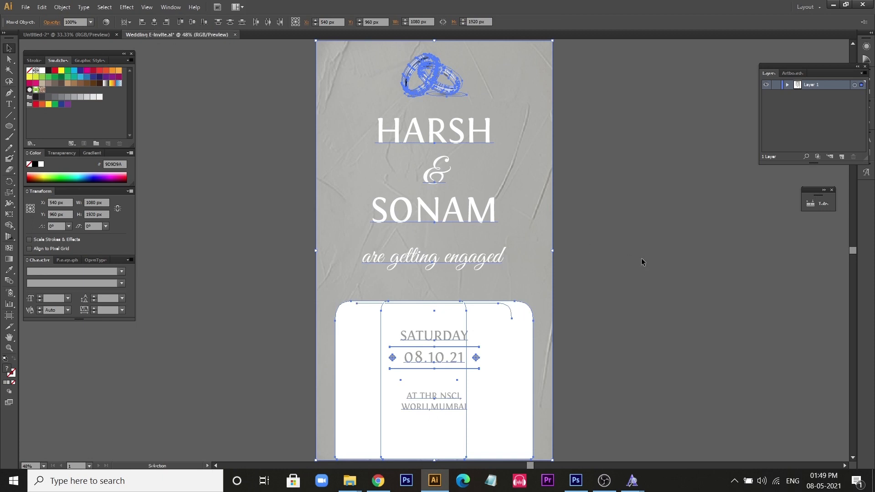
{"action": "left_click", "coordinate": [641, 259]}
Paste the scroll ornament and place it below the venue text on the white panel.
{"action": "left_click", "coordinate": [437, 91]}
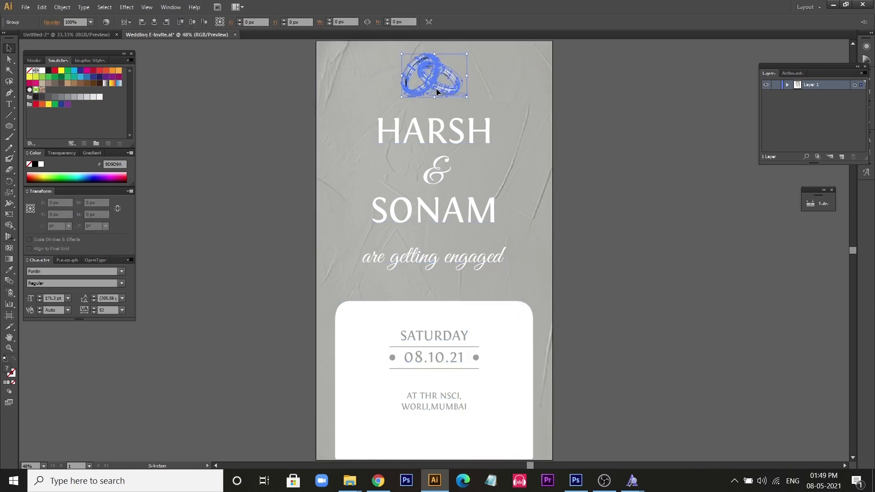
{"action": "left_click", "coordinate": [638, 126]}
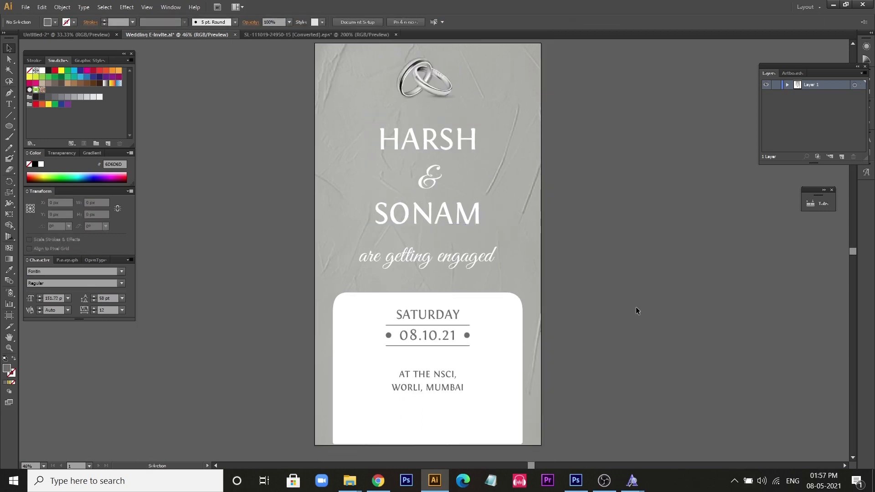
{"action": "key", "text": "ctrl+v"}
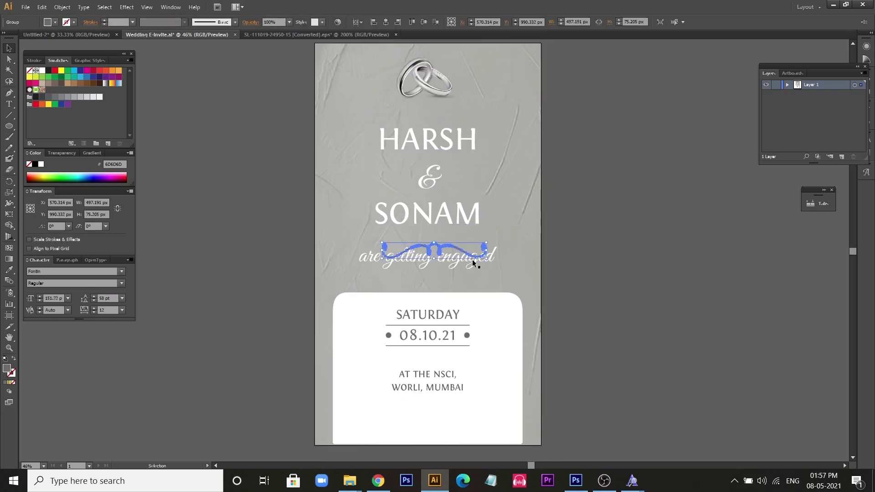
{"action": "left_click_drag", "start_coordinate": [441, 247], "coordinate": [423, 414]}
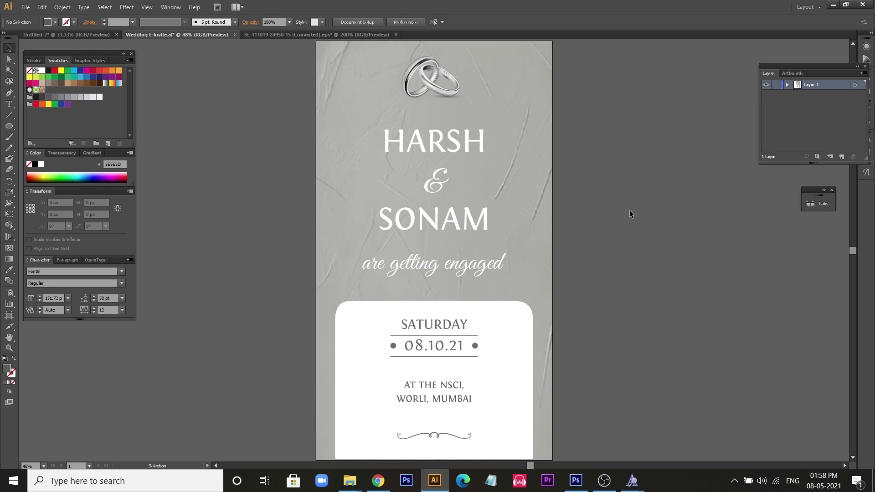
Paste the white roses image and place it over the artboard's left edge, beside the couple's names.
{"action": "key", "text": "ctrl+v"}
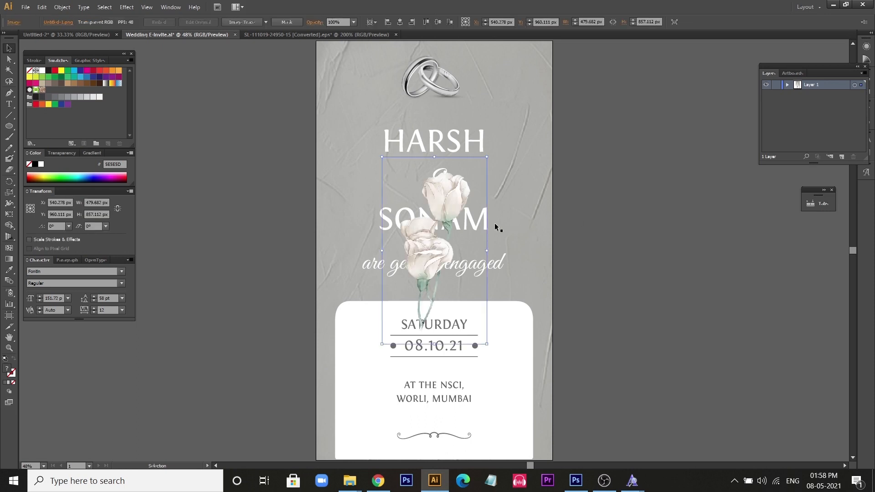
{"action": "left_click_drag", "start_coordinate": [436, 254], "coordinate": [318, 212]}
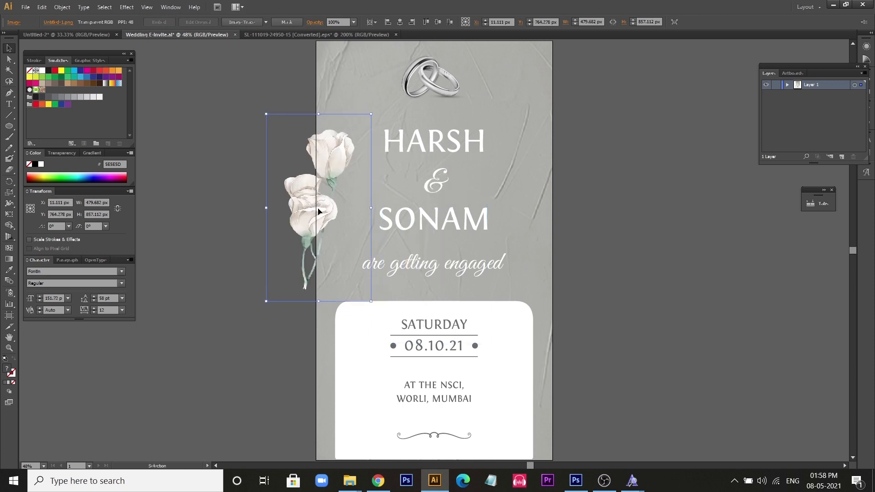
{"action": "left_click_drag", "start_coordinate": [334, 160], "coordinate": [346, 152]}
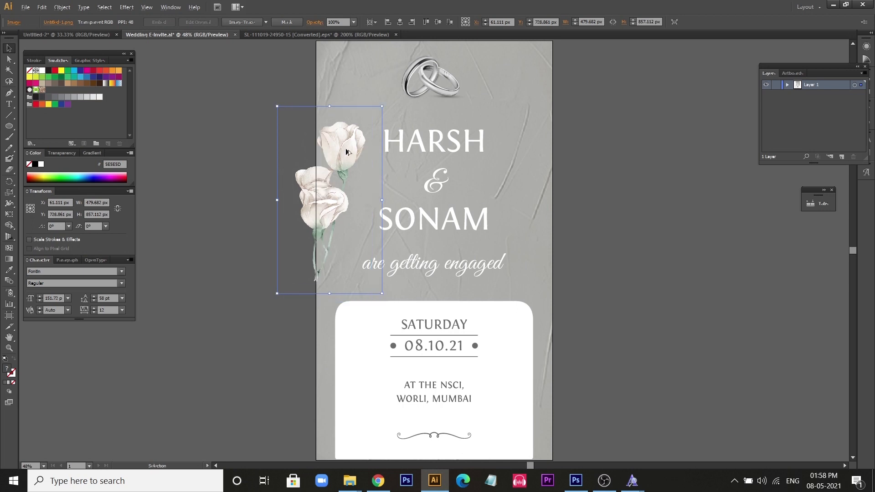
Duplicate the roses to the artboard's right edge and reflect the copy across the vertical axis.
{"action": "left_click_drag", "start_coordinate": [346, 151], "coordinate": [586, 167]}
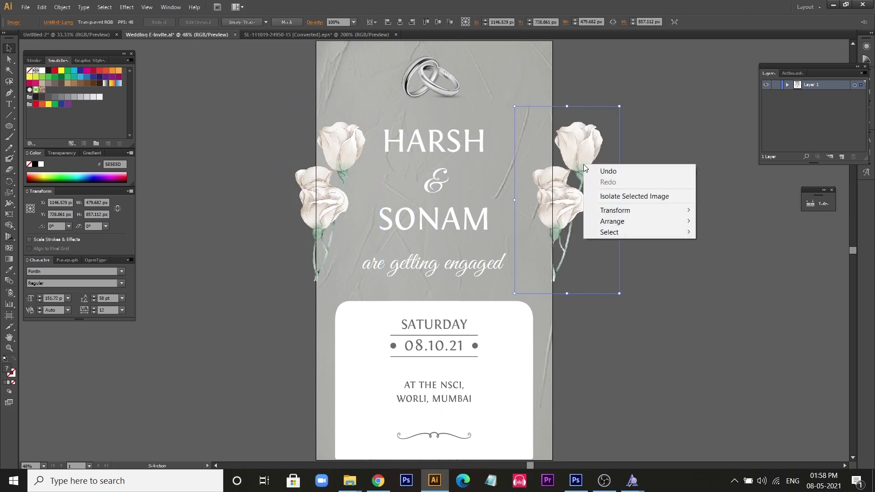
{"action": "mouse_move", "coordinate": [621, 213]}
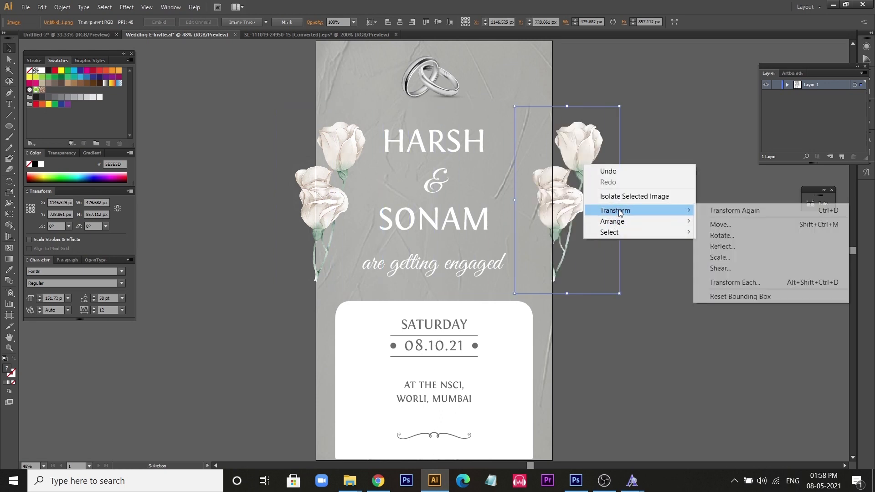
{"action": "left_click", "coordinate": [723, 249]}
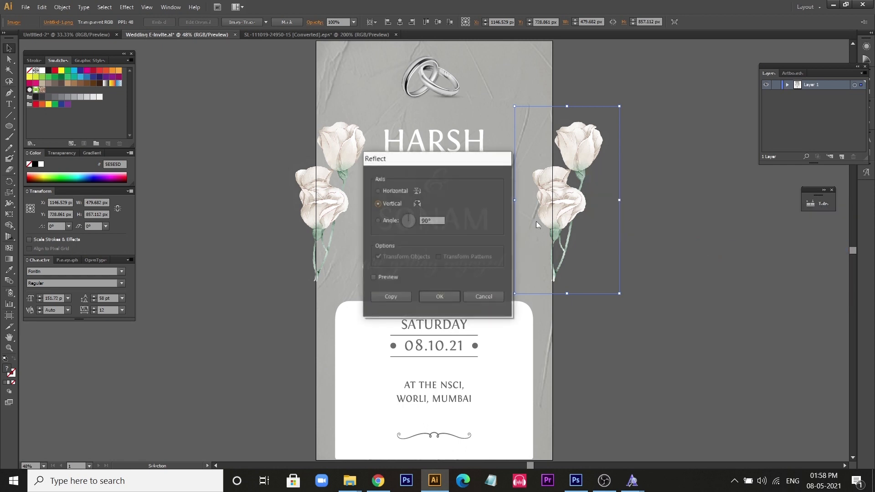
{"action": "left_click", "coordinate": [452, 297]}
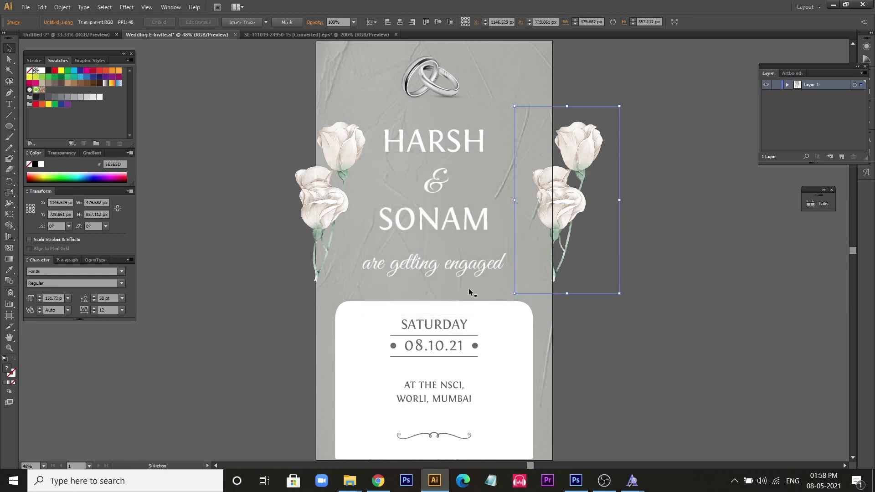
{"action": "left_click_drag", "start_coordinate": [580, 221], "coordinate": [557, 216]}
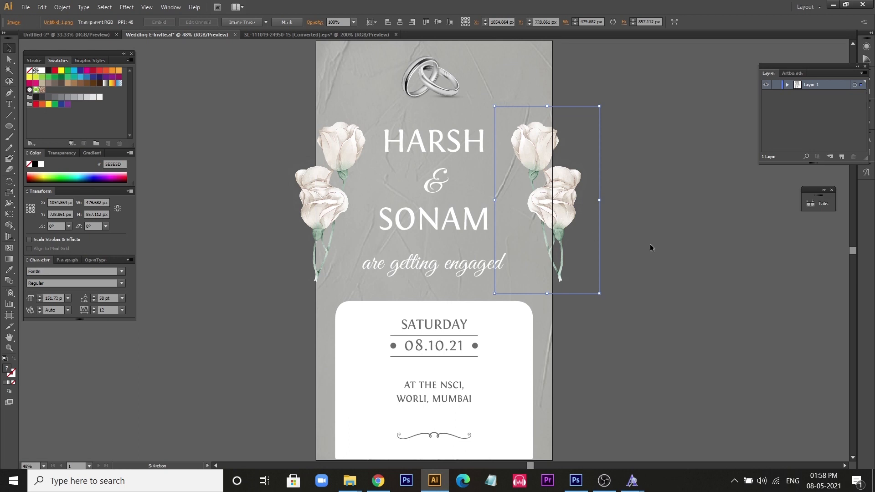
Nudge the mirrored roses left to about X 1045 px, closer to the couple's names.
{"action": "key", "text": "Left"}
{"action": "key", "text": "Left"}
{"action": "key", "text": "Left"}
{"action": "key", "text": "Left"}
{"action": "key", "text": "Left"}
{"action": "key", "text": "Left"}
{"action": "key", "text": "Left"}
{"action": "key", "text": "Left"}
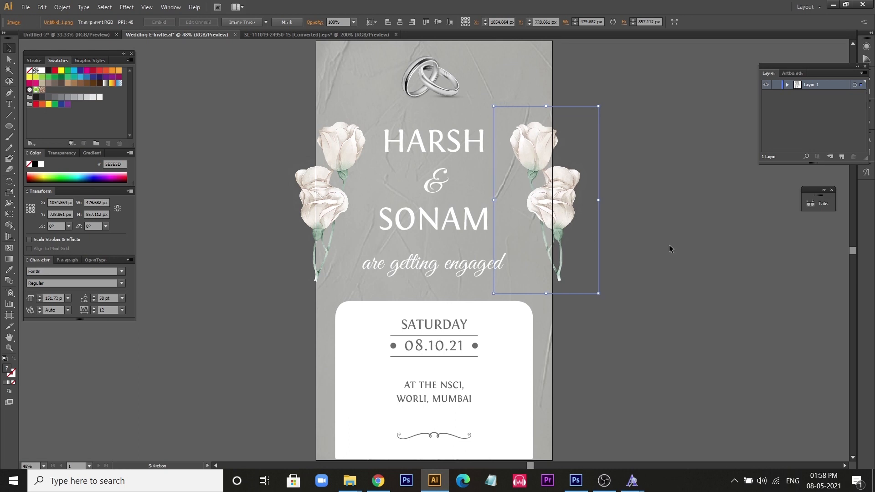
{"action": "key", "text": "Left"}
{"action": "key", "text": "Left"}
{"action": "key", "text": "Left"}
{"action": "key", "text": "Left"}
{"action": "key", "text": "Left"}
{"action": "key", "text": "Left"}
{"action": "key", "text": "Left"}
{"action": "key", "text": "Left"}
{"action": "key", "text": "Left"}
{"action": "key", "text": "Left"}
{"action": "key", "text": "Left"}
{"action": "key", "text": "Left"}
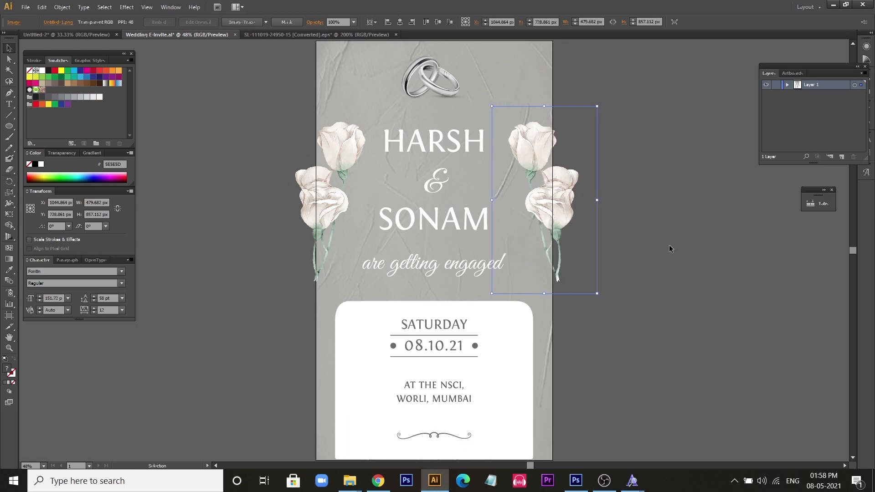
Nudge the original roses outward to about X 35 px so they mirror the roses on the opposite edge.
{"action": "left_click", "coordinate": [345, 158]}
{"action": "key", "text": "Left"}
{"action": "key", "text": "Left"}
{"action": "key", "text": "Left"}
{"action": "key", "text": "Left"}
{"action": "key", "text": "Left"}
{"action": "key", "text": "Left"}
{"action": "key", "text": "Left"}
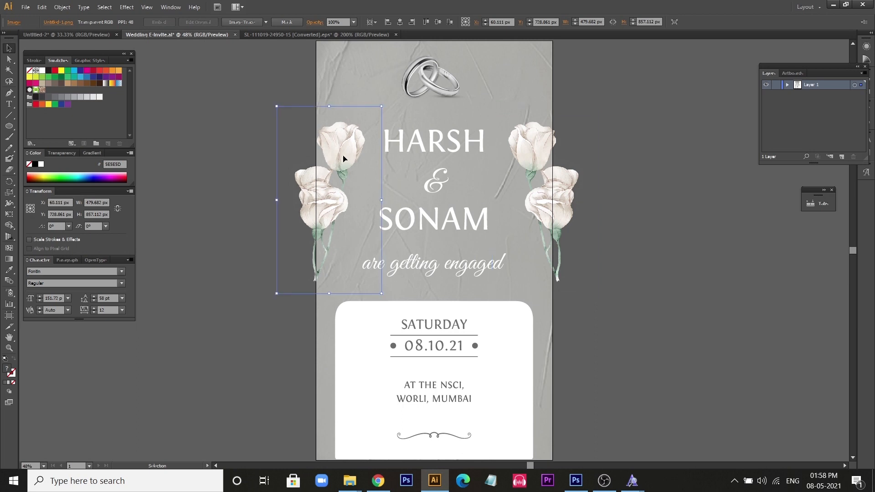
{"action": "key", "text": "Left"}
{"action": "key", "text": "Left"}
{"action": "key", "text": "Left"}
{"action": "key", "text": "Left"}
{"action": "key", "text": "Left"}
{"action": "key", "text": "Left"}
{"action": "key", "text": "Left"}
{"action": "key", "text": "Left"}
{"action": "key", "text": "Left"}
{"action": "key", "text": "Left"}
{"action": "key", "text": "Left"}
{"action": "key", "text": "Left"}
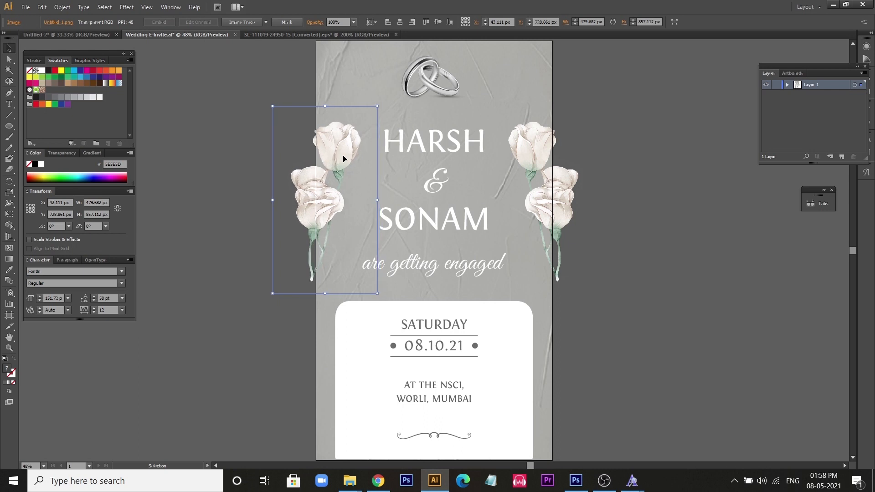
{"action": "key", "text": "Left"}
{"action": "key", "text": "Left"}
{"action": "key", "text": "Left"}
{"action": "key", "text": "Left"}
{"action": "key", "text": "Left"}
{"action": "key", "text": "Left"}
{"action": "key", "text": "Left"}
{"action": "key", "text": "Left"}
{"action": "key", "text": "Left"}
{"action": "key", "text": "Left"}
{"action": "key", "text": "Left"}
{"action": "key", "text": "Left"}
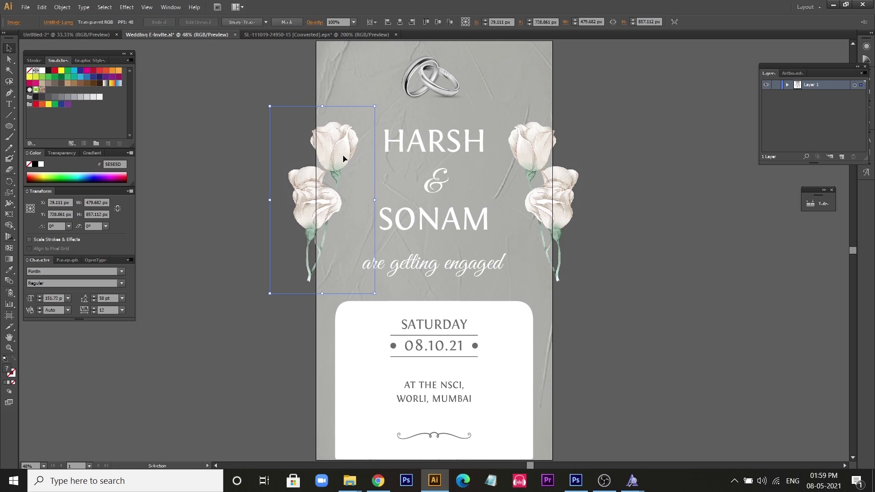
{"action": "key", "text": "Right"}
{"action": "key", "text": "Right"}
{"action": "key", "text": "Right"}
{"action": "key", "text": "Right"}
{"action": "key", "text": "Right"}
{"action": "key", "text": "Right"}
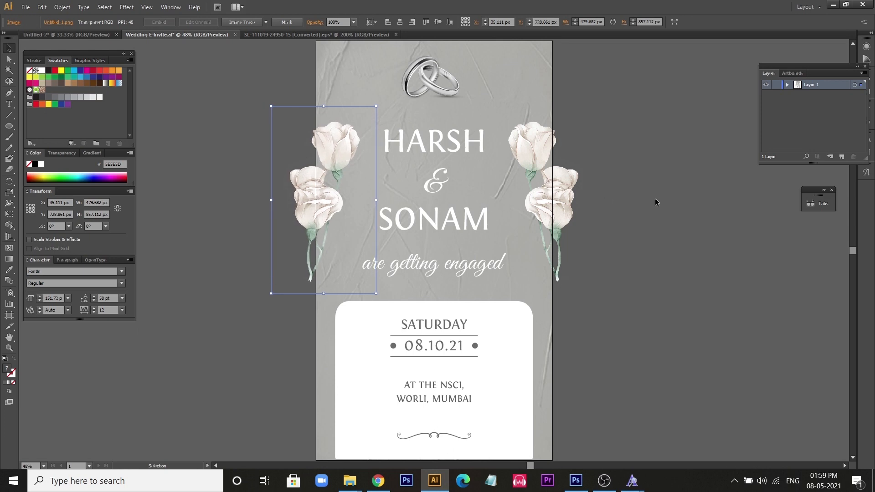
{"action": "left_click", "coordinate": [678, 200]}
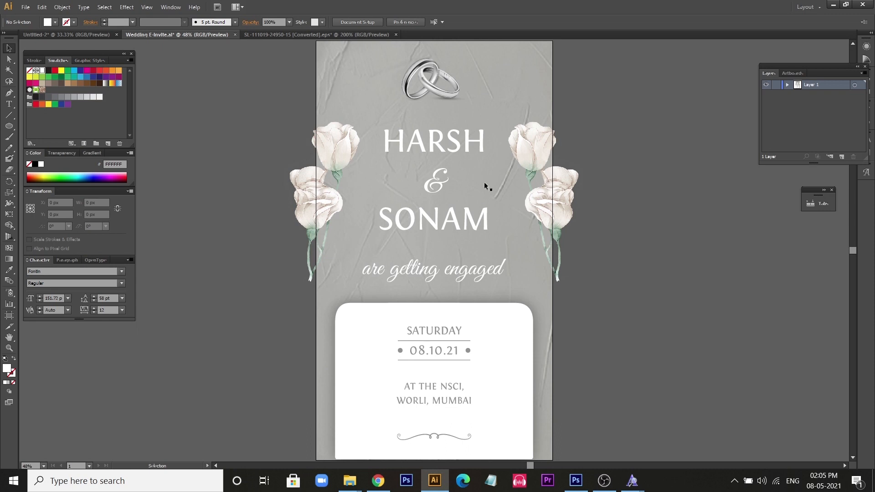
Group all the invitation's elements together.
{"action": "key", "text": "ctrl+a"}
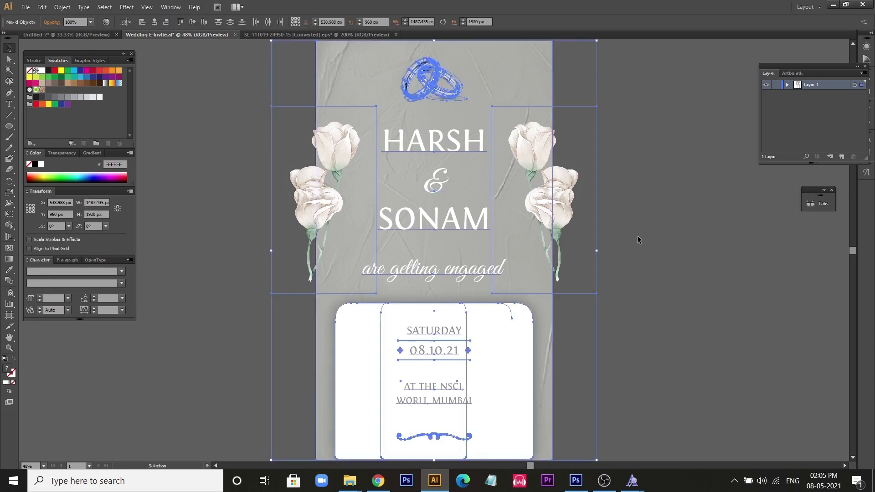
{"action": "key", "text": "ctrl+g"}
{"action": "left_click", "coordinate": [650, 229]}
Create a 1080 x 1920 px rectangle and centre it horizontally and vertically on the artboard.
{"action": "key", "text": "m"}
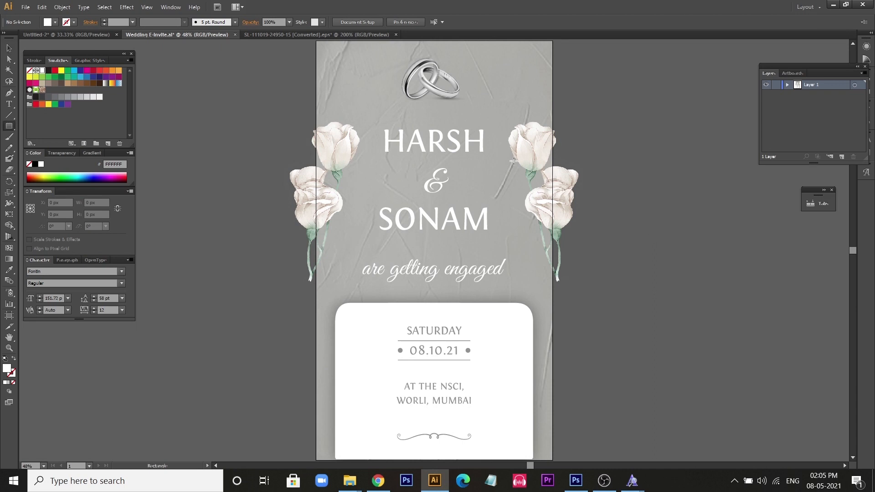
{"action": "left_click", "coordinate": [397, 112]}
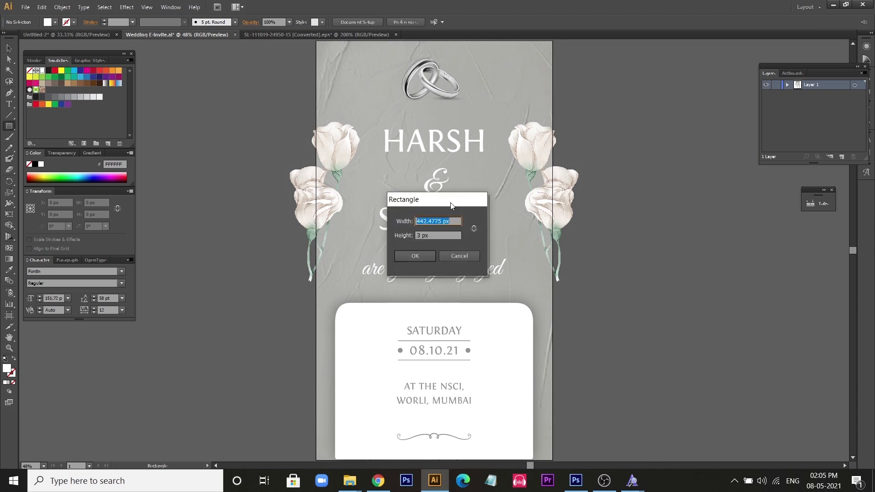
{"action": "type", "text": "1080"}
{"action": "key", "text": "Tab"}
{"action": "type", "text": "1920"}
{"action": "key", "text": "Return"}
{"action": "left_click", "coordinate": [10, 48]}
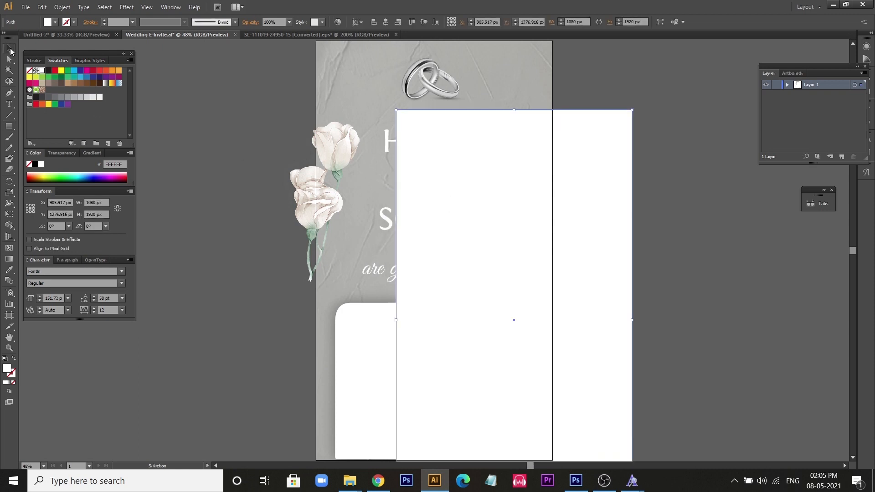
{"action": "left_click", "coordinate": [386, 22]}
{"action": "left_click", "coordinate": [424, 23]}
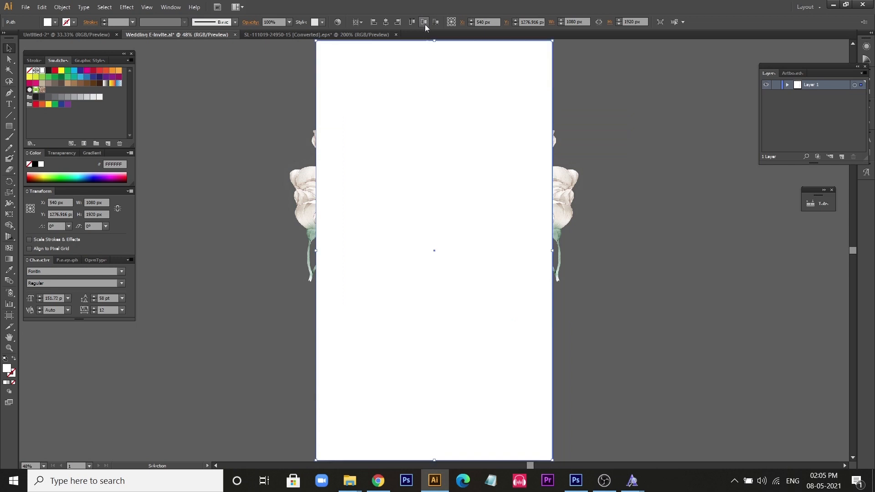
Make a clipping mask from the rectangle and all the artwork to crop the roses at the artboard edges.
{"action": "key", "text": "a"}
{"action": "key", "text": "v"}
{"action": "key", "text": "ctrl+a"}
{"action": "right_click", "coordinate": [567, 202]}
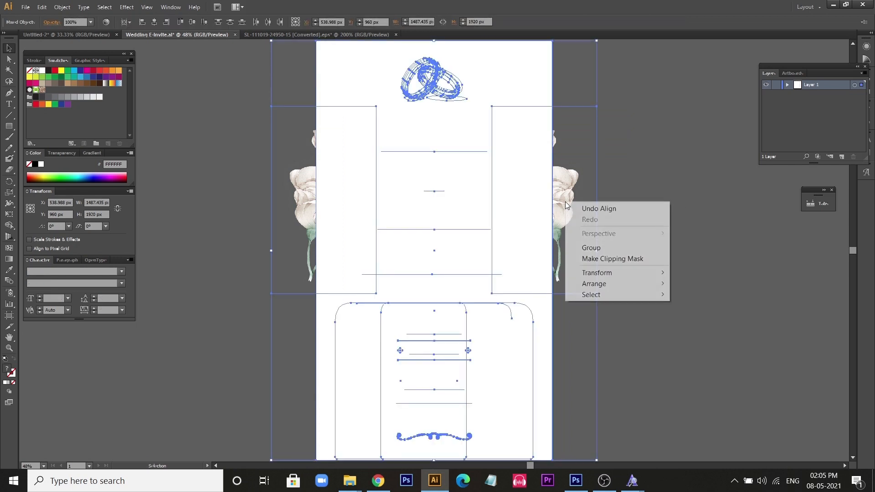
{"action": "left_click", "coordinate": [592, 259]}
{"action": "left_click", "coordinate": [638, 217]}
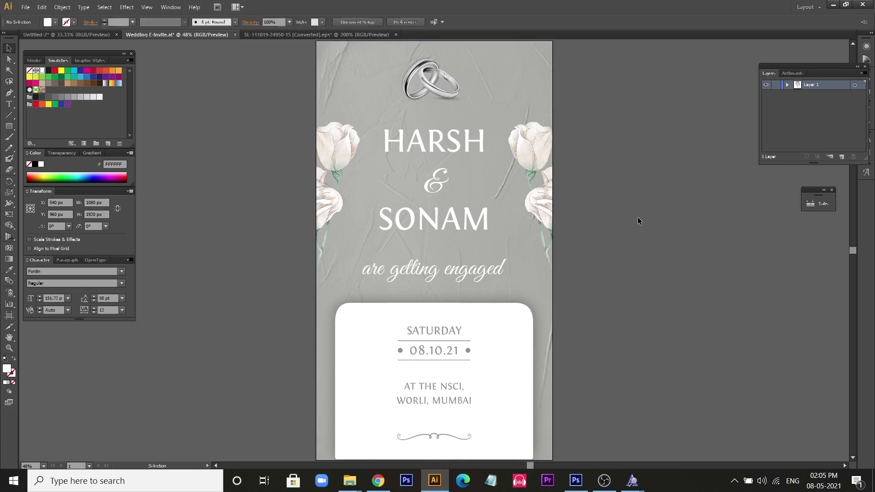